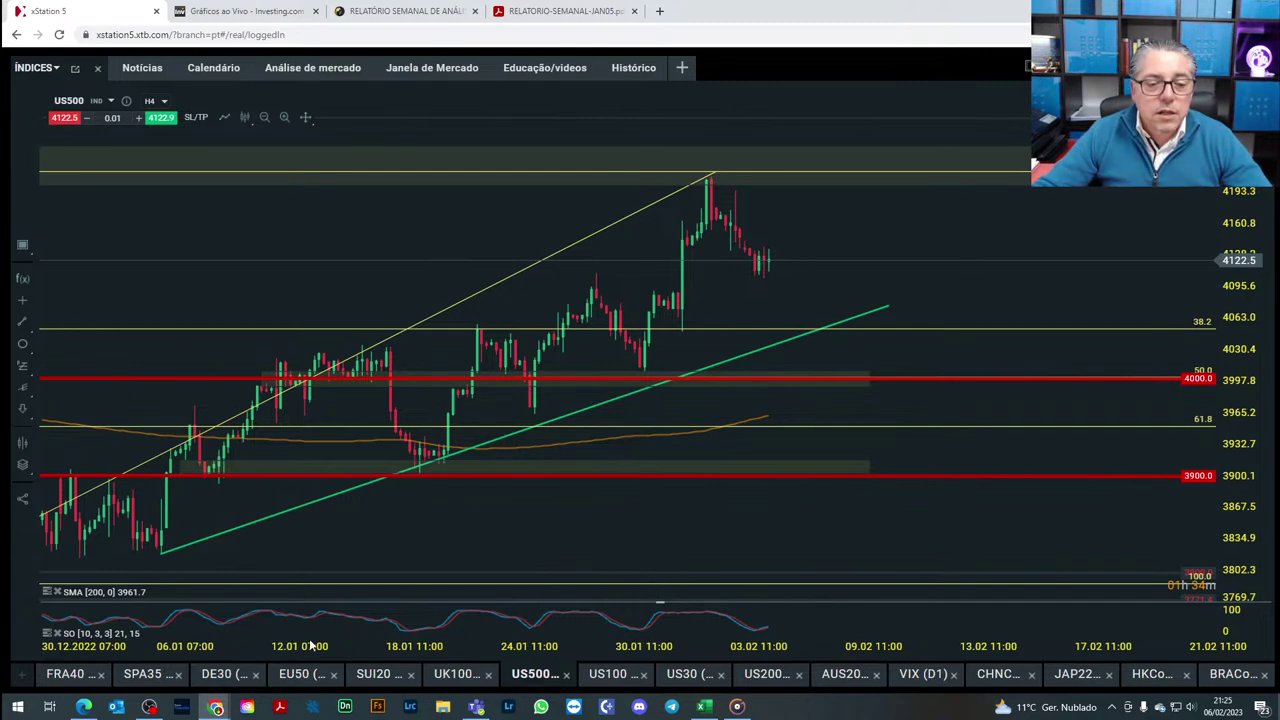
# - Switch to the RENDIMENTOS 2023 workbook in Excel and inspect the initial balance for 01/01/2023 on the Evolução sheet
pyautogui.click(705, 707)
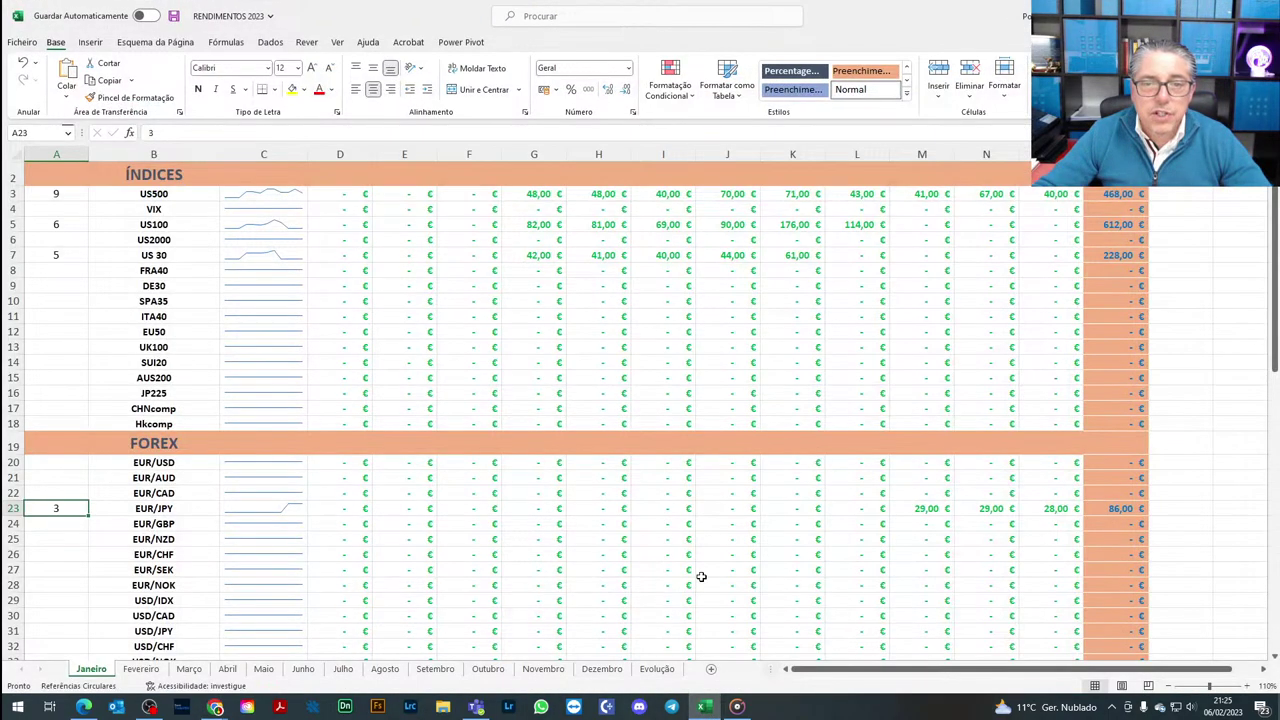
pyautogui.scroll(1, 700, 580)
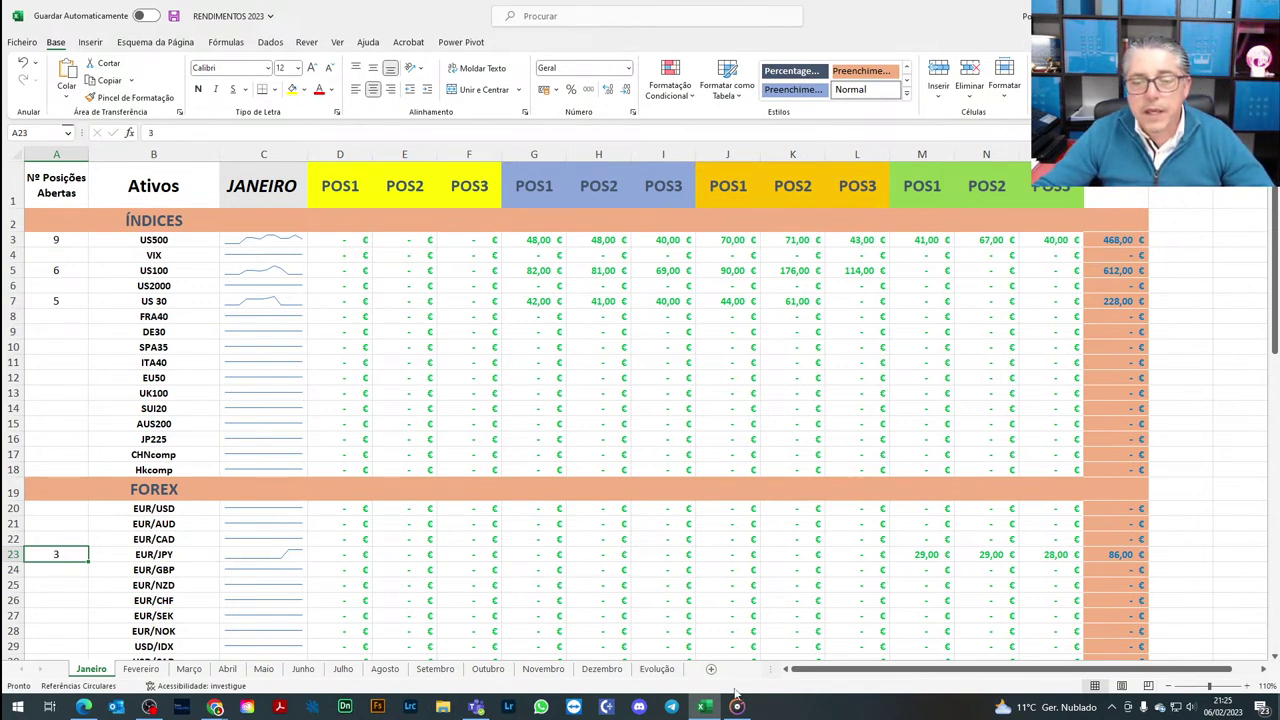
pyautogui.click(657, 669)
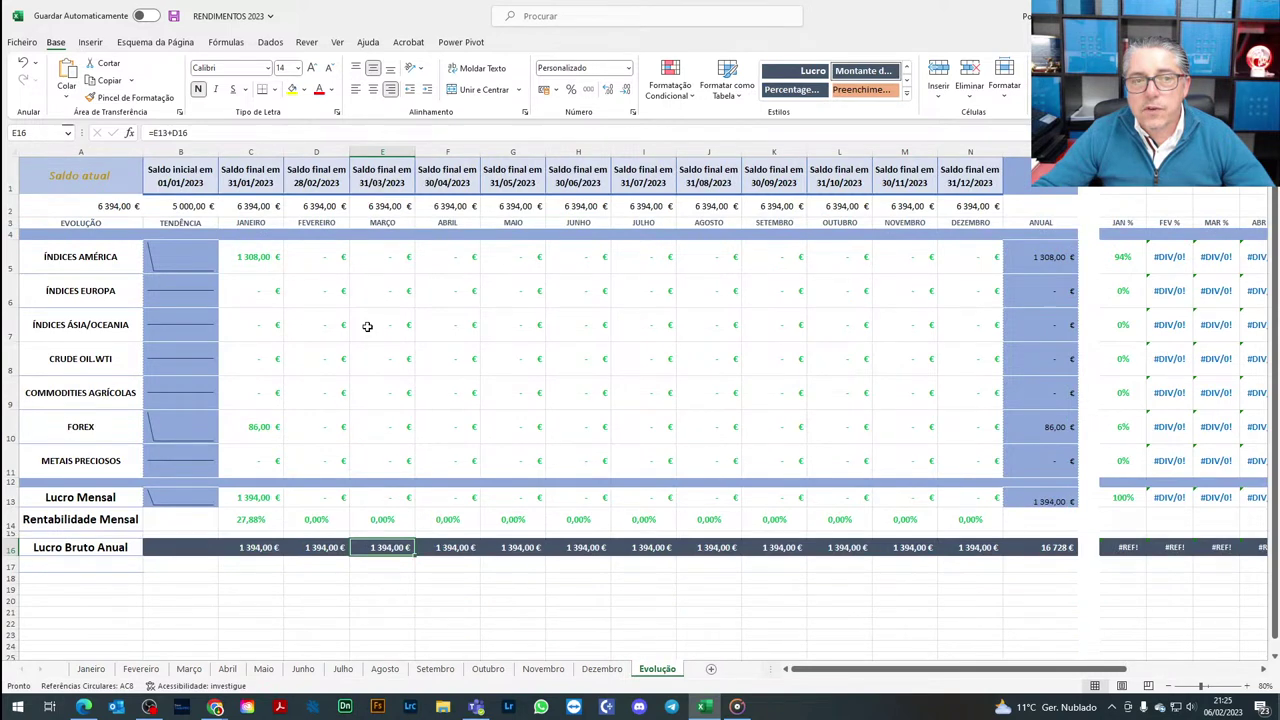
pyautogui.click(195, 209)
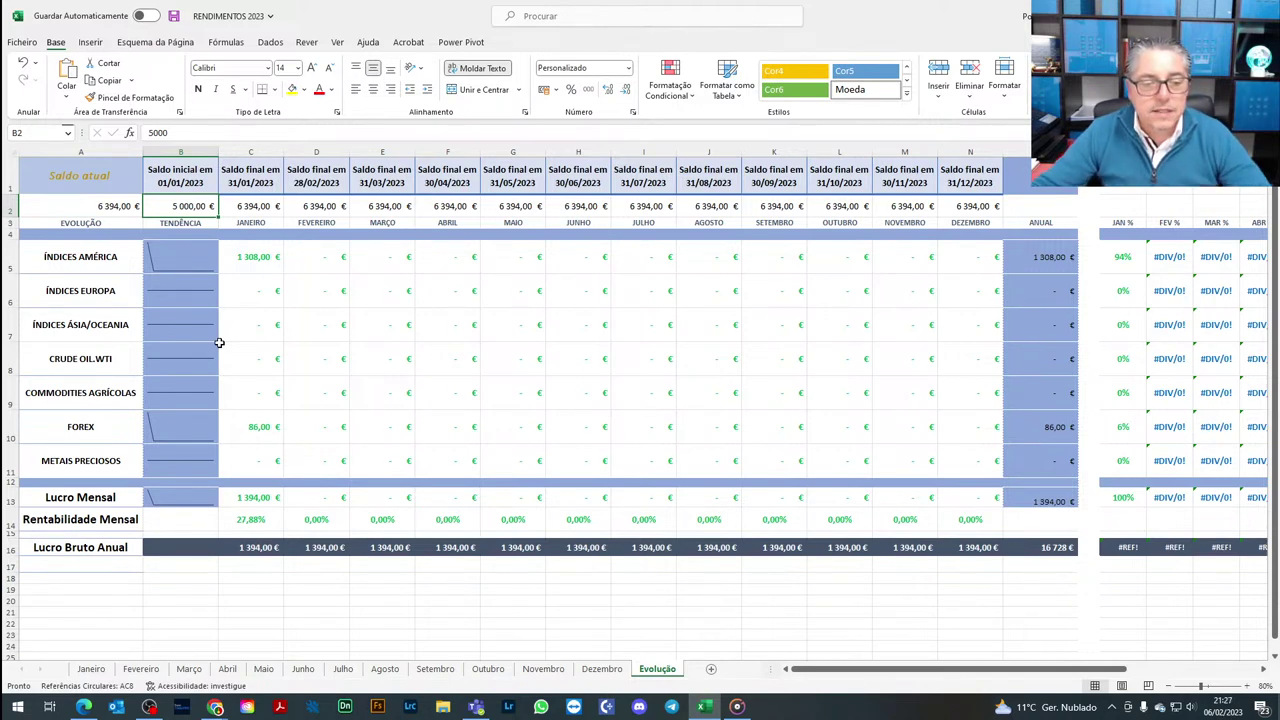
# - On the Janeiro sheet, examine the open positions total and the RESUMO table's formulas for open positions and correct trades
pyautogui.click(92, 669)
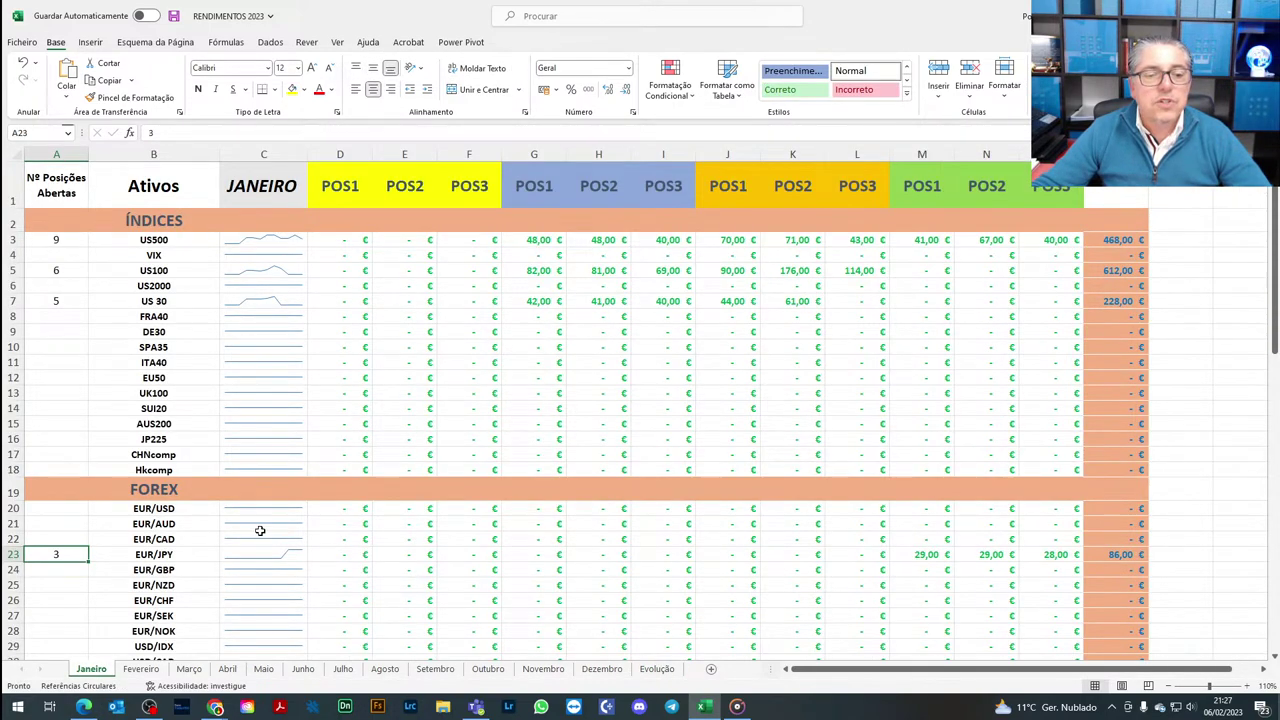
pyautogui.scroll(-9, 245, 530)
pyautogui.scroll(-4, 243, 530)
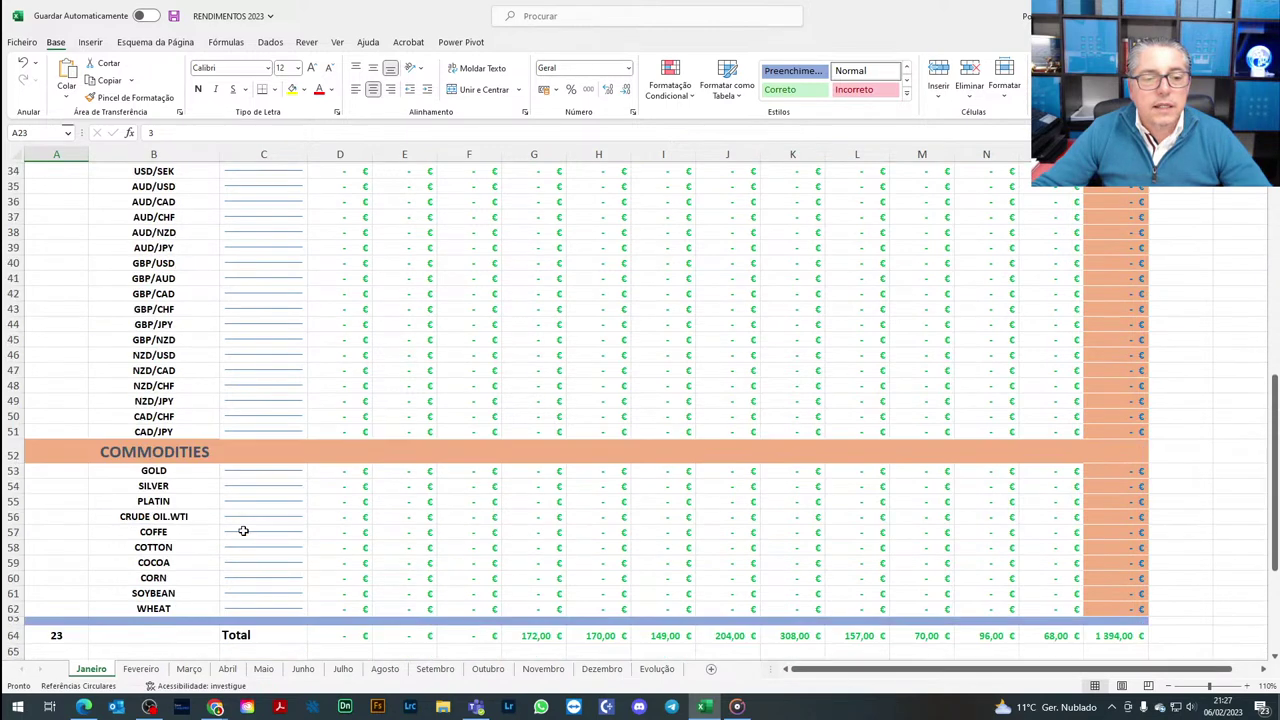
pyautogui.click(62, 543)
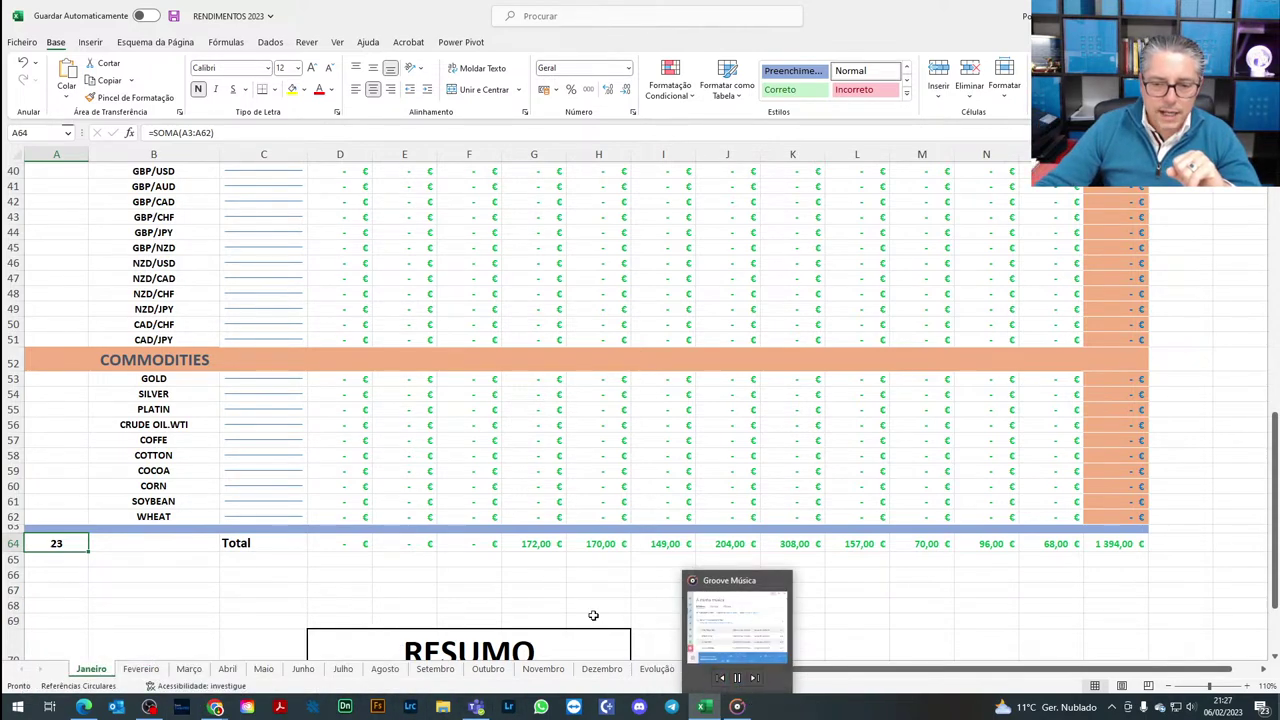
pyautogui.scroll(-1, 567, 564)
pyautogui.scroll(-4, 567, 564)
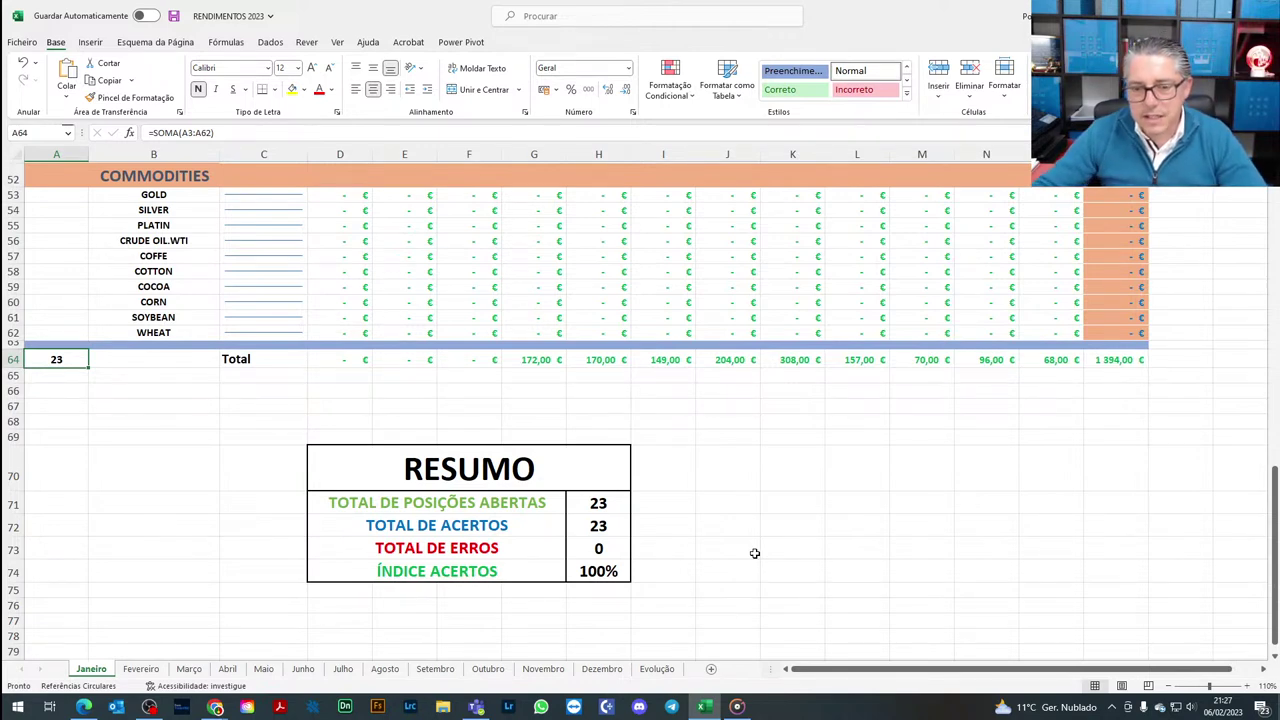
pyautogui.click(611, 505)
pyautogui.click(619, 533)
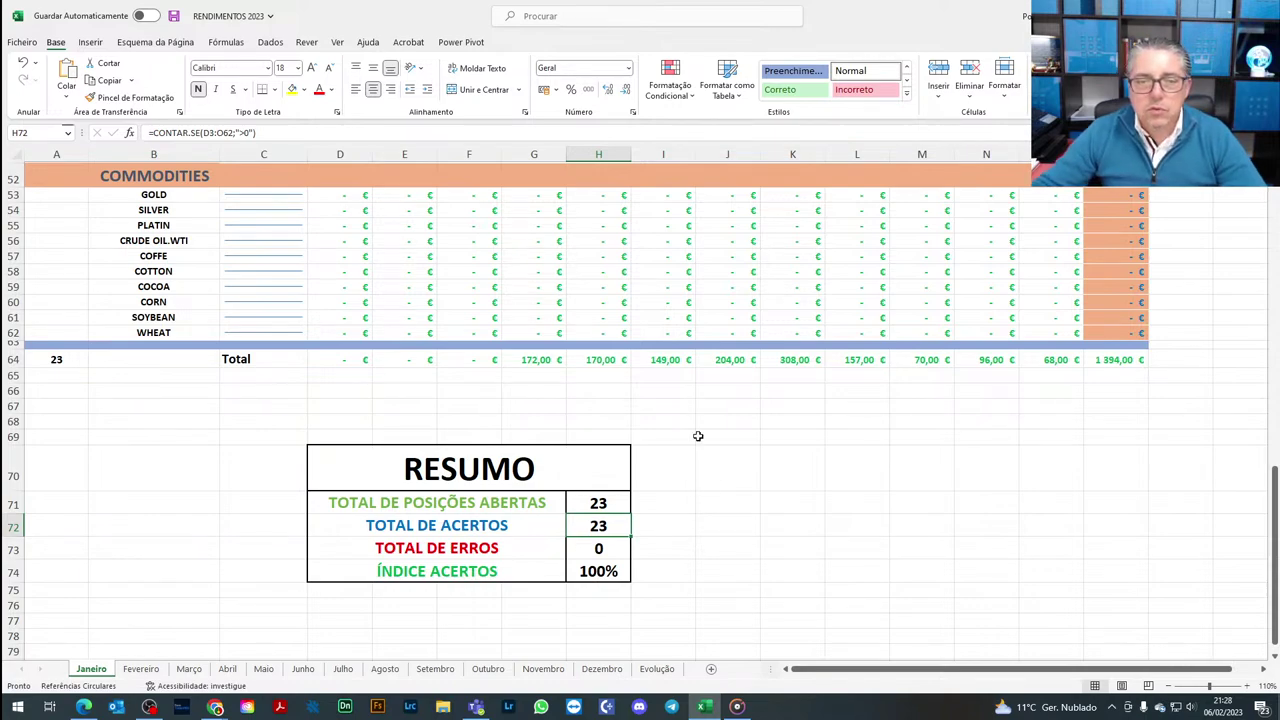
# - Review the January results per asset, from the indices through Forex and Commodities down to the Total row
pyautogui.scroll(4, 697, 436)
pyautogui.scroll(13, 697, 436)
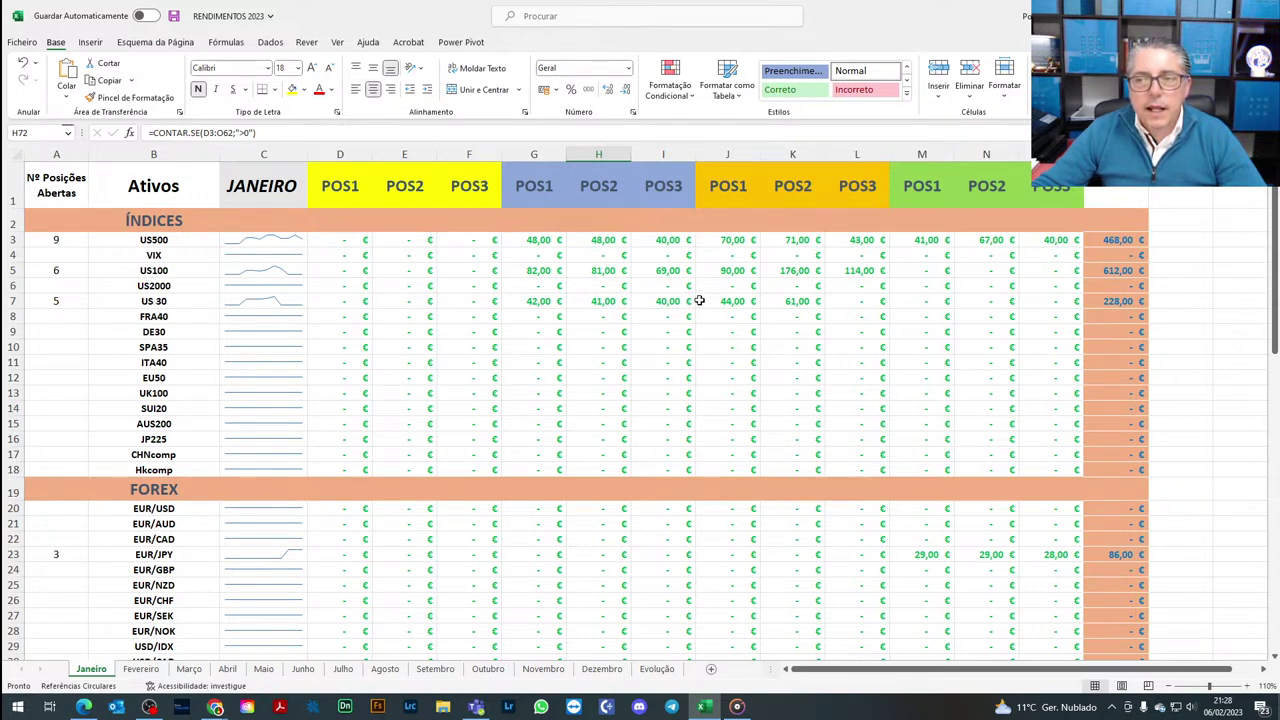
pyautogui.scroll(-1, 586, 314)
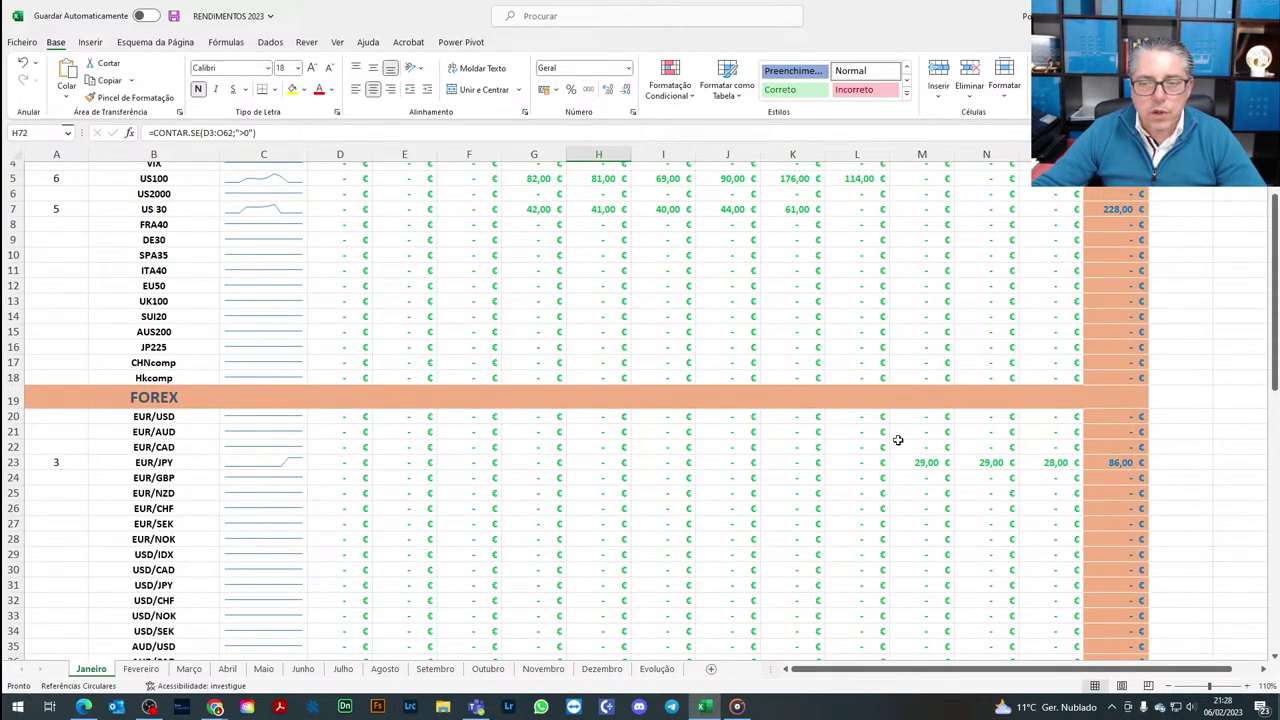
pyautogui.scroll(-7, 1014, 466)
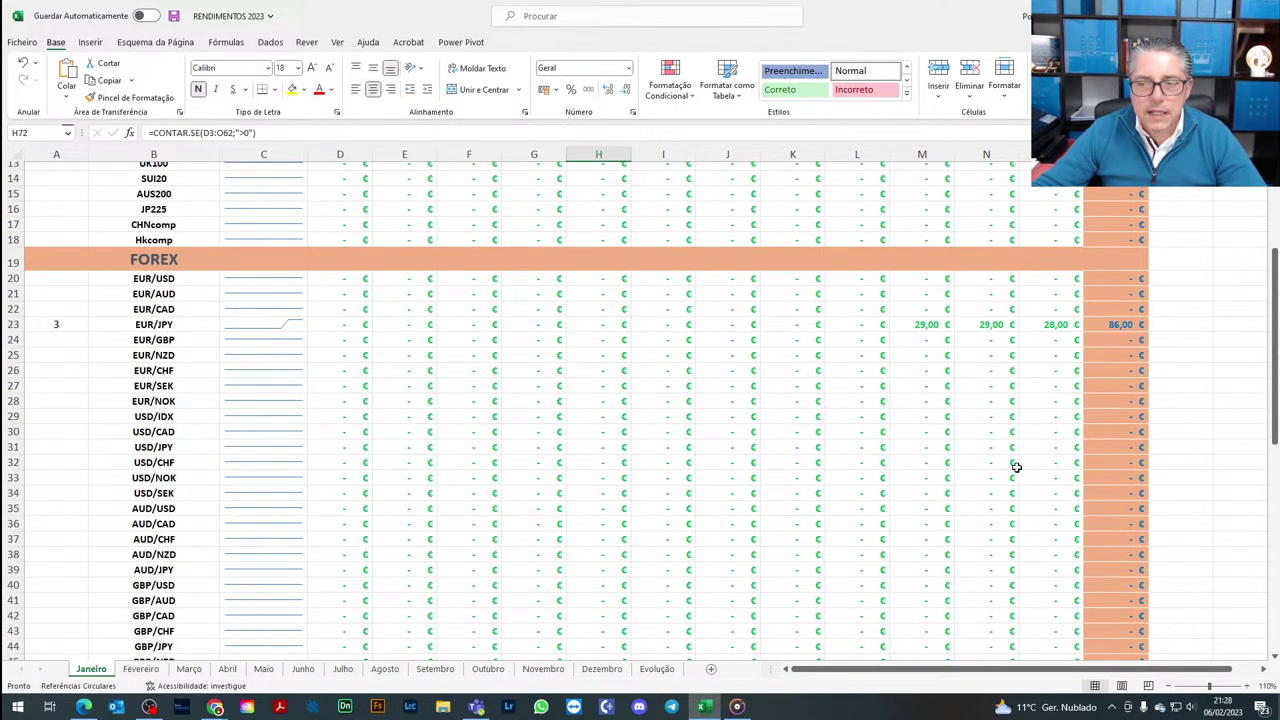
pyautogui.scroll(-5, 1014, 466)
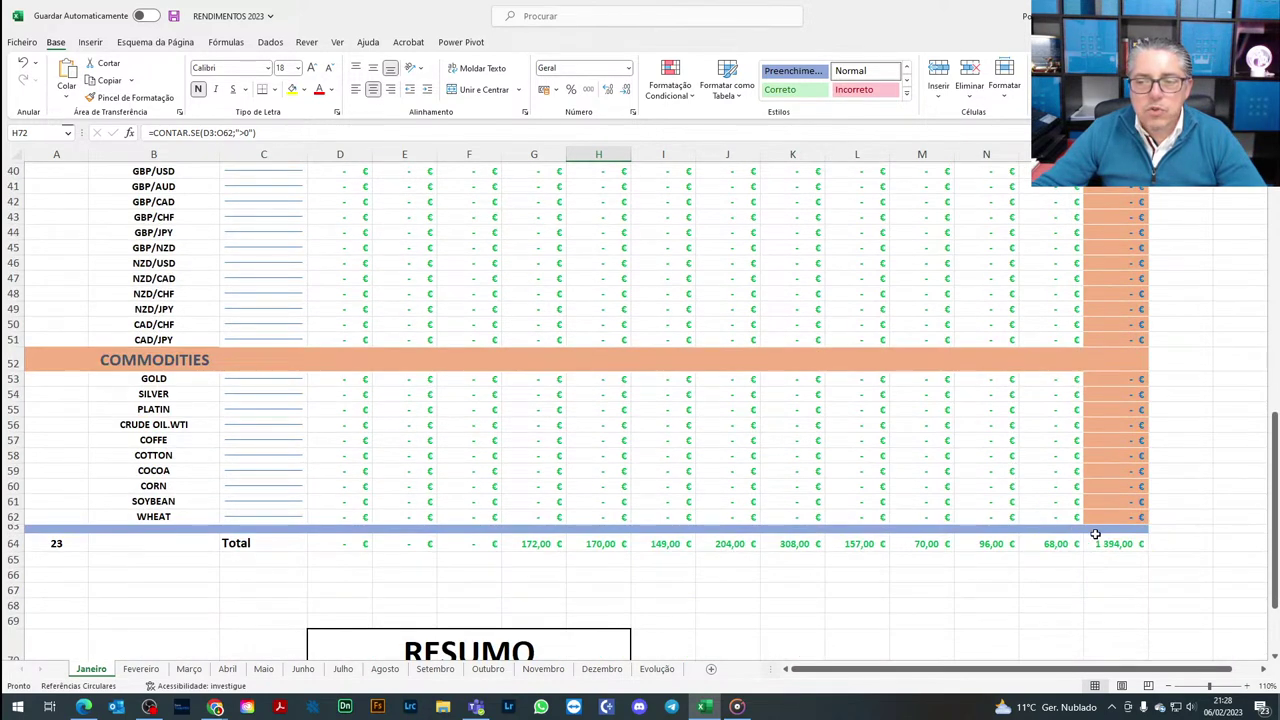
# - Inspect January's total profit formula in P64 and the January Rentabilidade Mensal formula on the Evolução sheet
pyautogui.click(1115, 547)
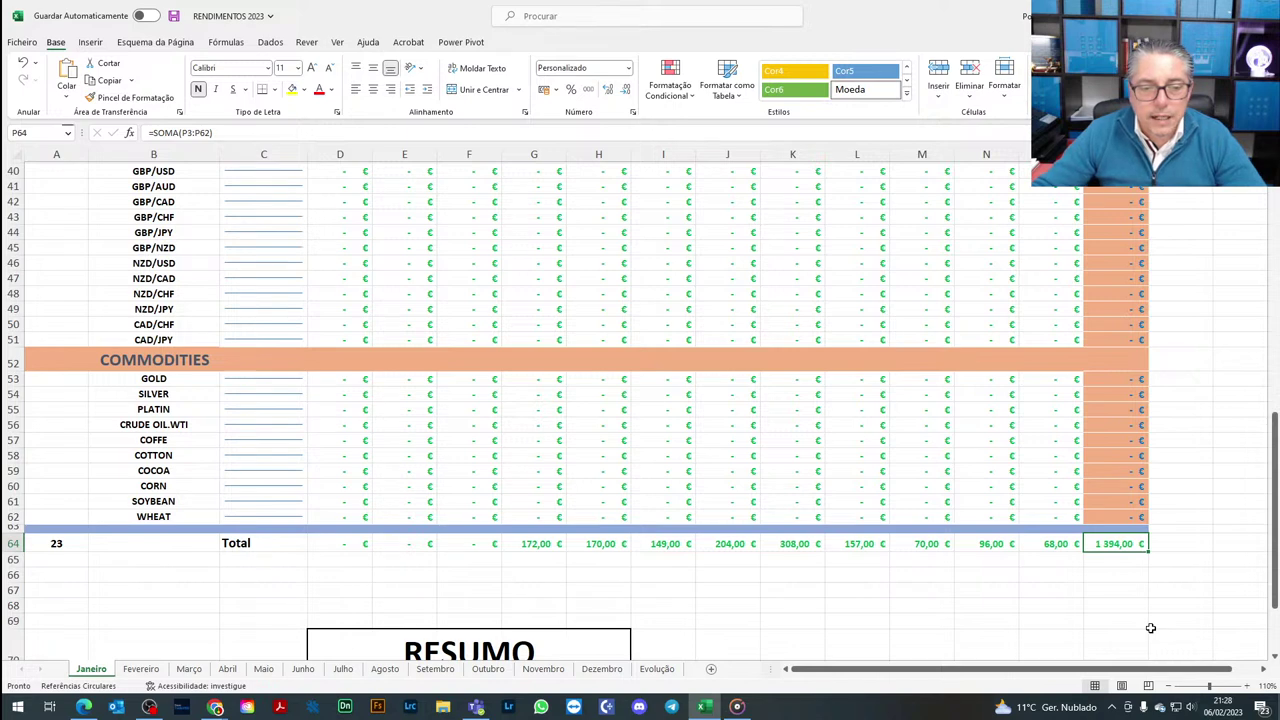
pyautogui.click(668, 670)
pyautogui.click(251, 519)
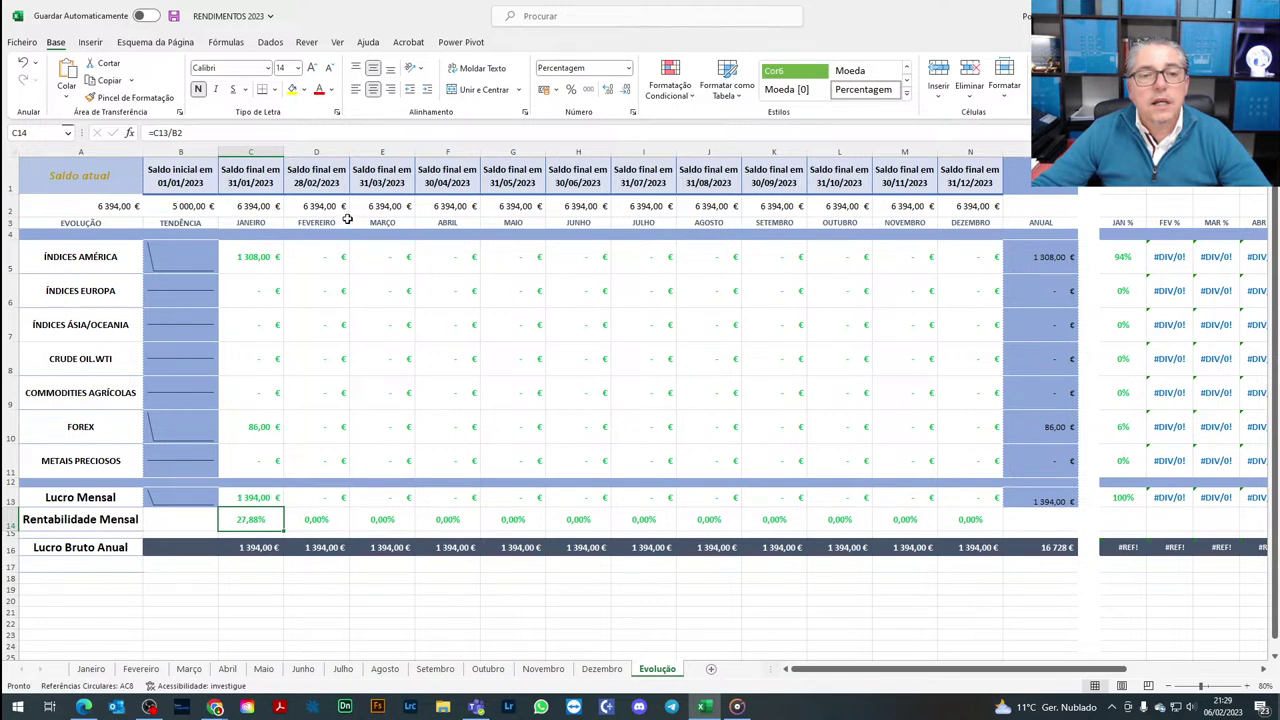
# - Look through the Fevereiro and Maio sheets as examples of the other months and return to Janeiro
pyautogui.click(141, 669)
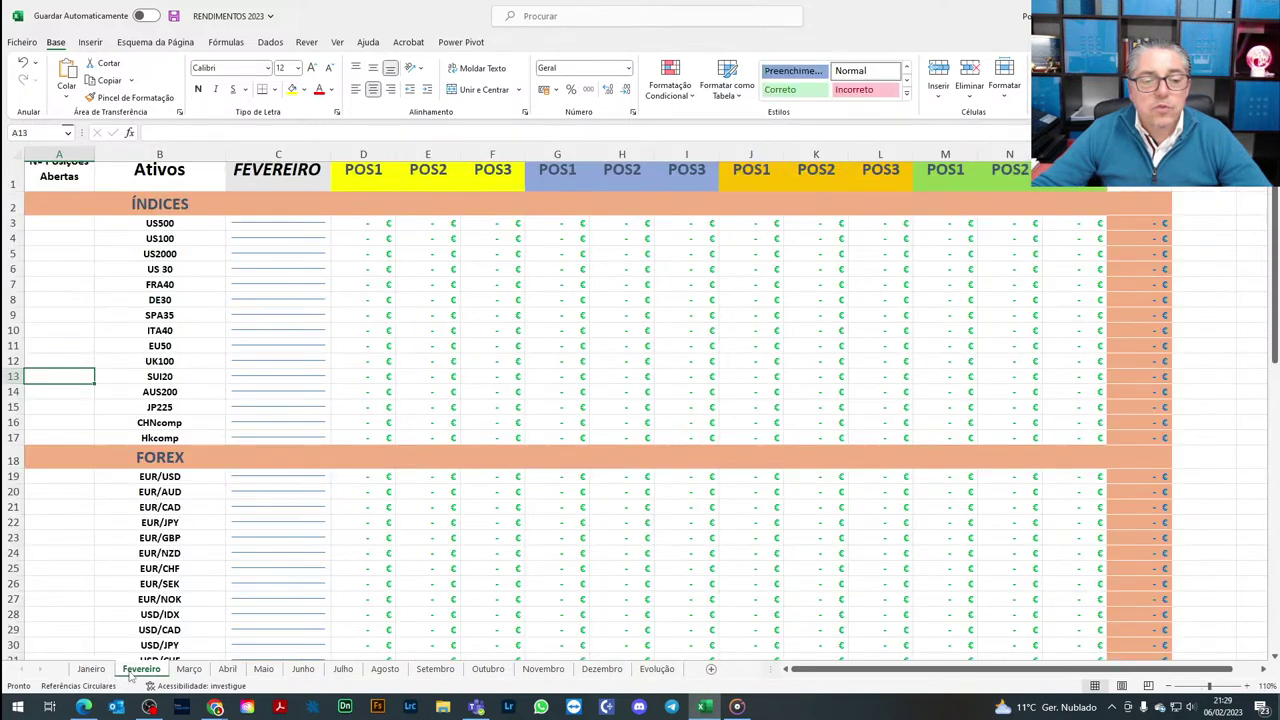
pyautogui.click(266, 669)
pyautogui.scroll(6, 481, 421)
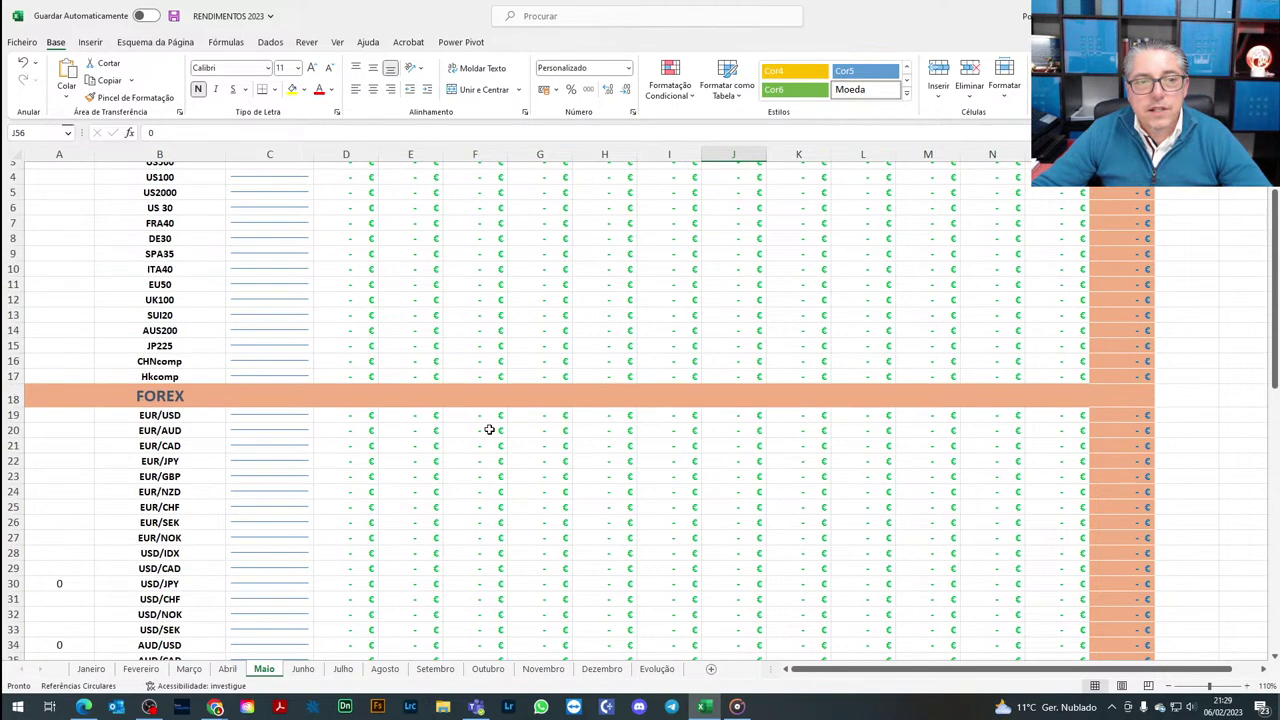
pyautogui.click(91, 669)
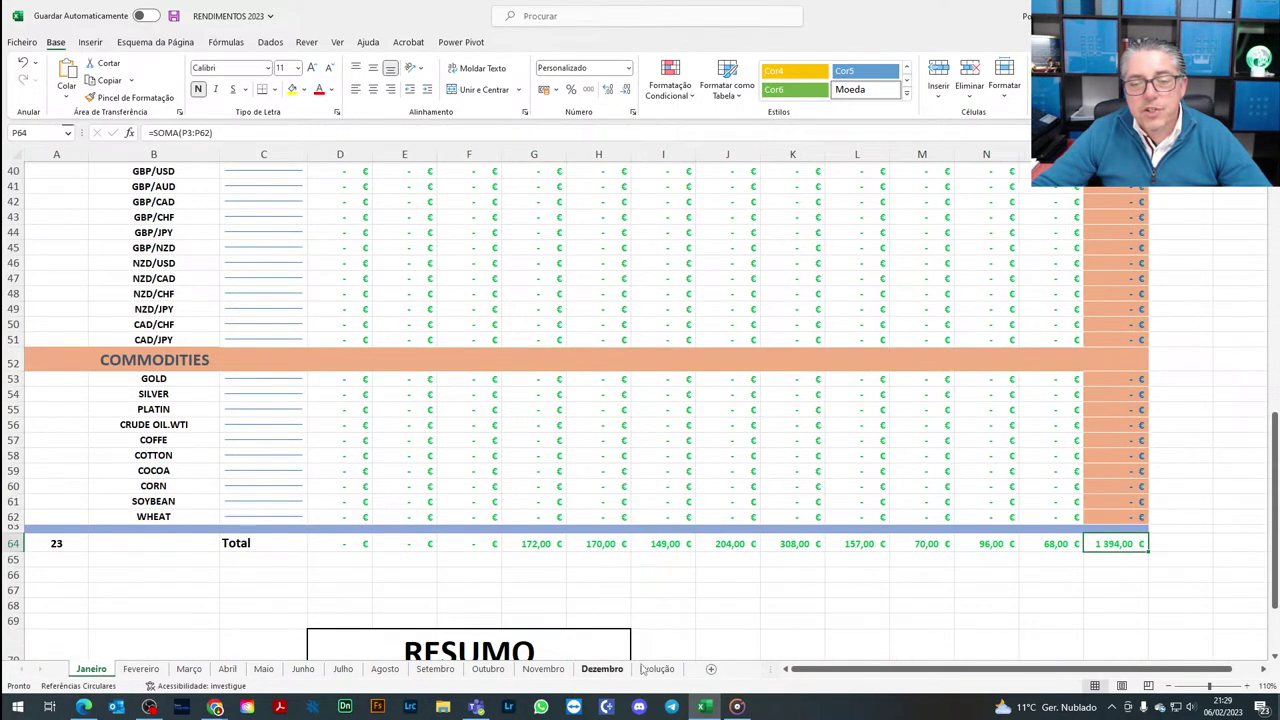
# - On the Evolução sheet, check the JAN % share formulas for Índices América and Forex, and go back to Janeiro
pyautogui.click(674, 677)
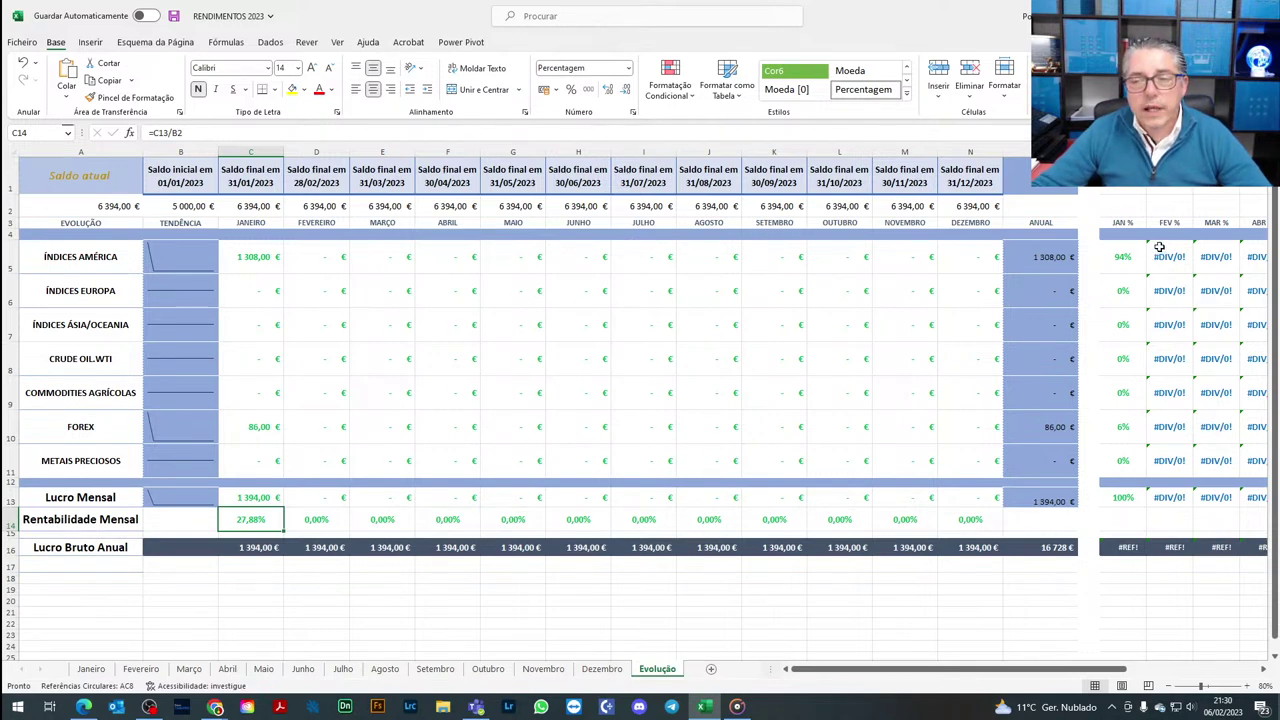
pyautogui.click(1130, 257)
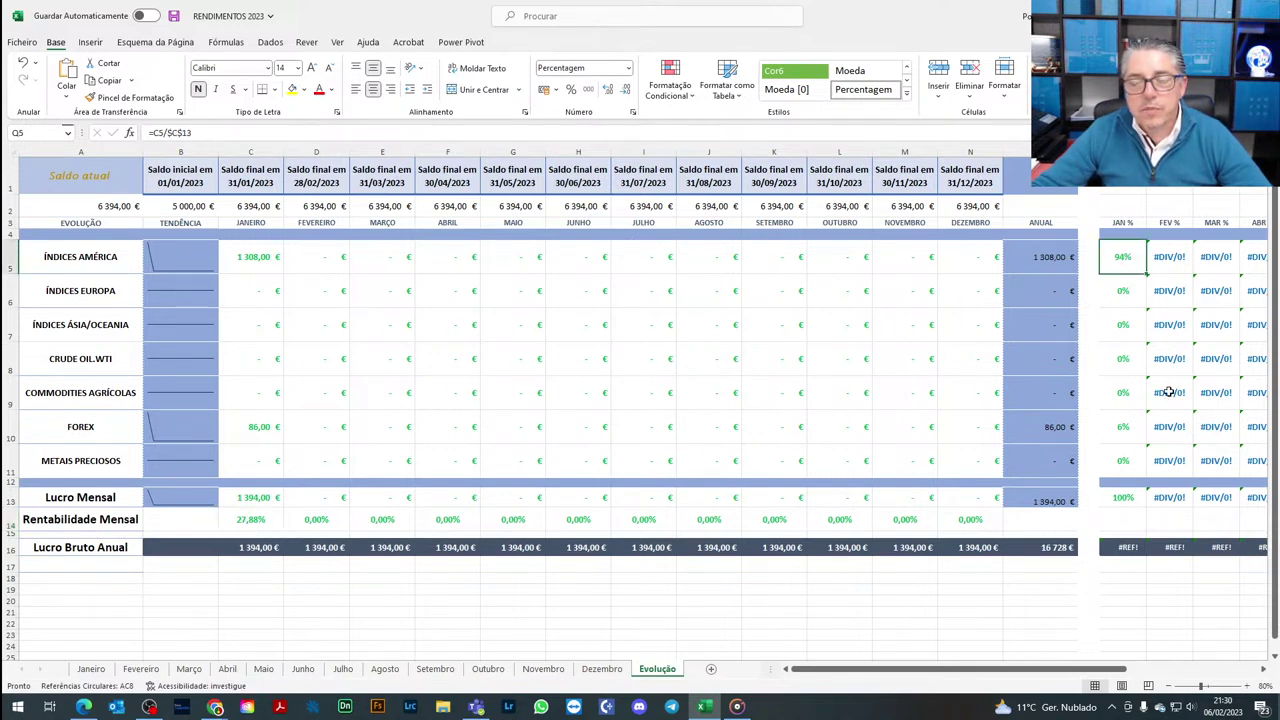
pyautogui.click(1130, 434)
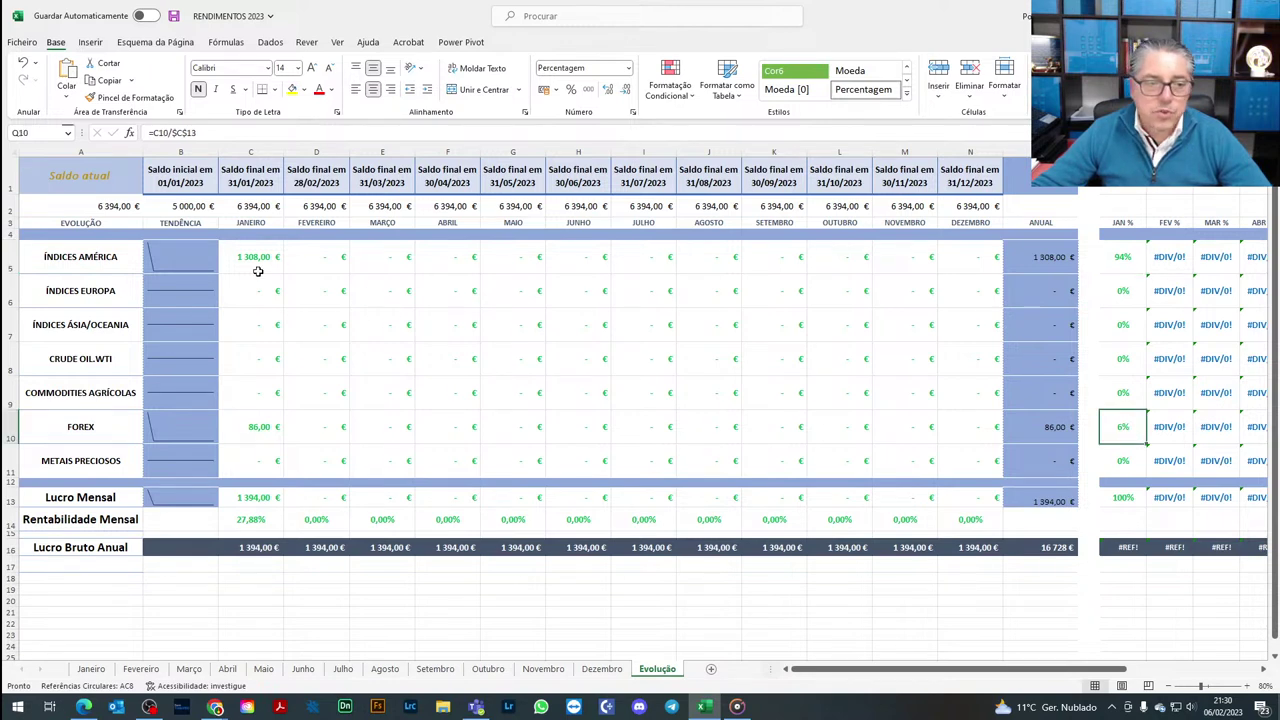
pyautogui.click(91, 668)
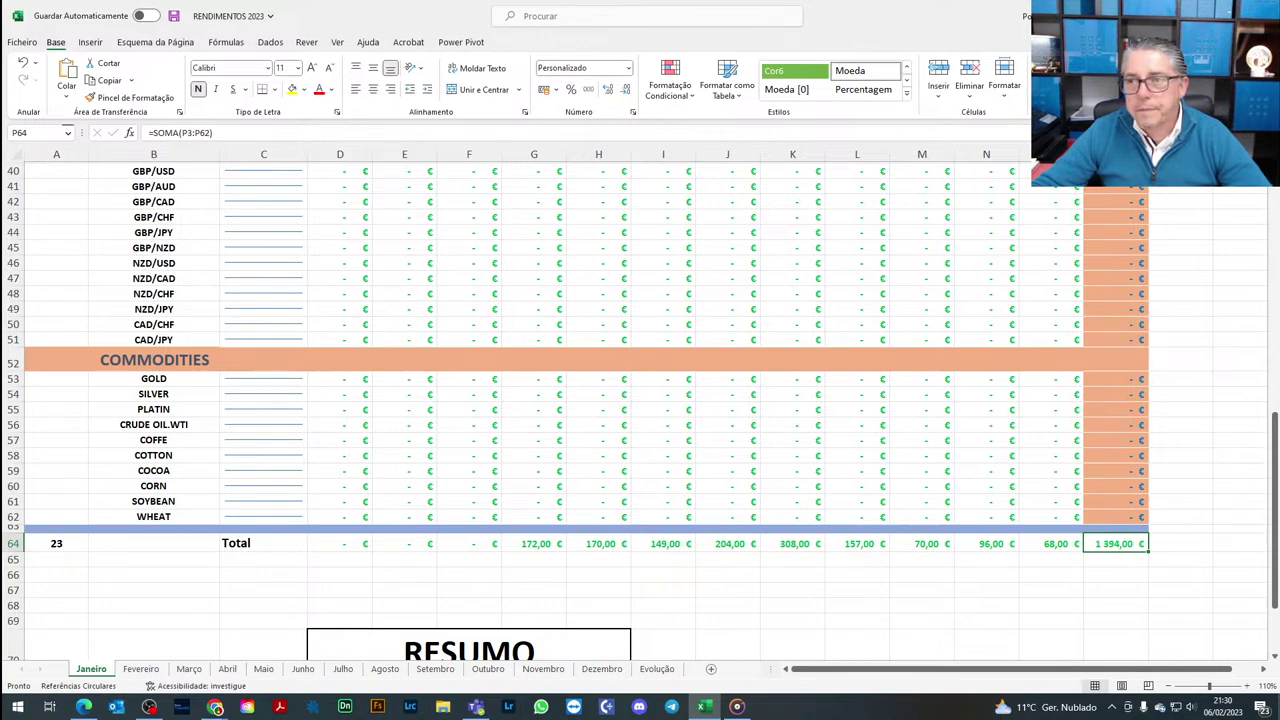
# - Leave the workbook and switch to the weekly fundamental analysis report RELATÓRIO SEMANAL FEV01.pdf in Edge
pyautogui.hotkey('alt', 'Tab')
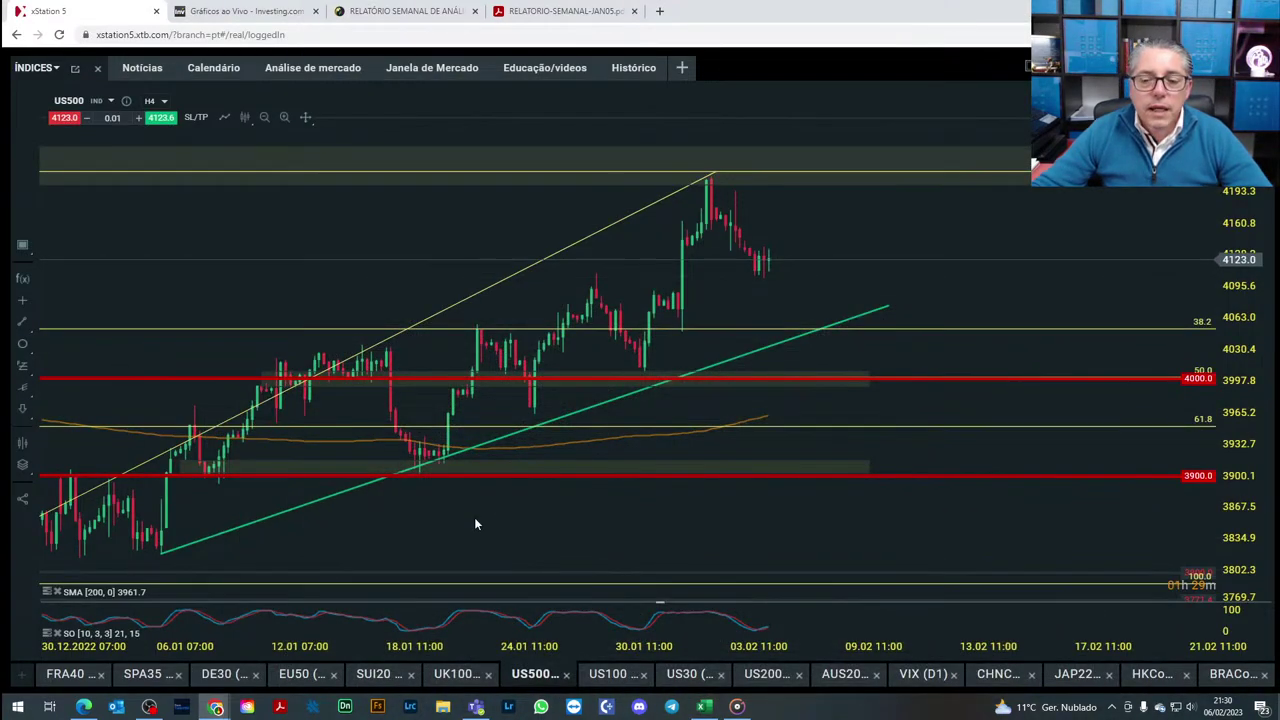
pyautogui.click(84, 707)
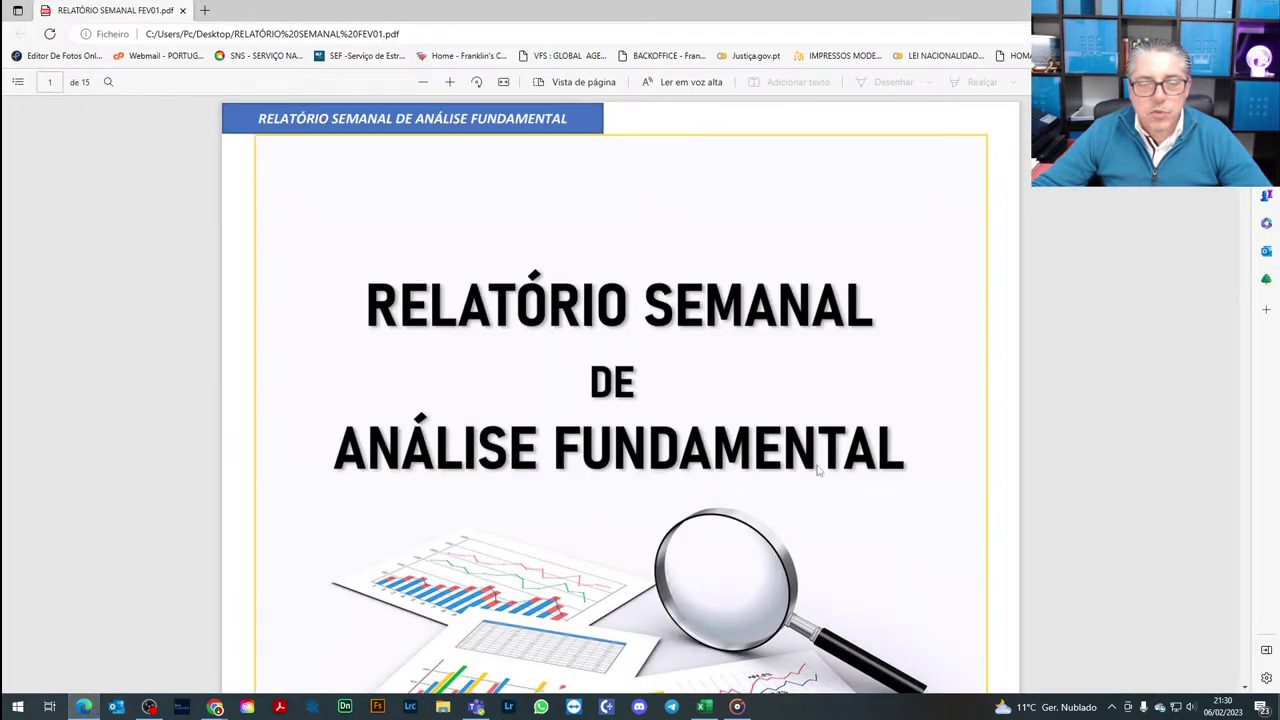